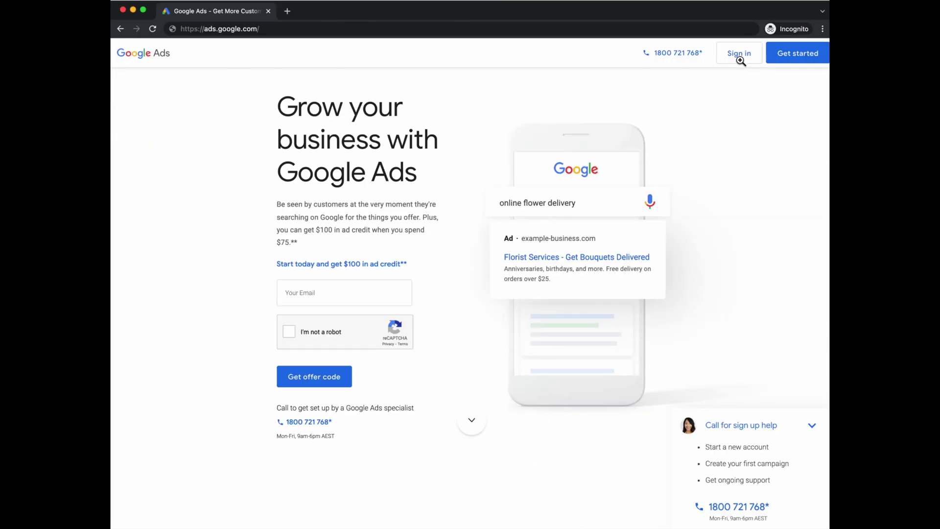
- Sign in to Google Ads with the Google account and switch to Expert Mode
click(792, 59)
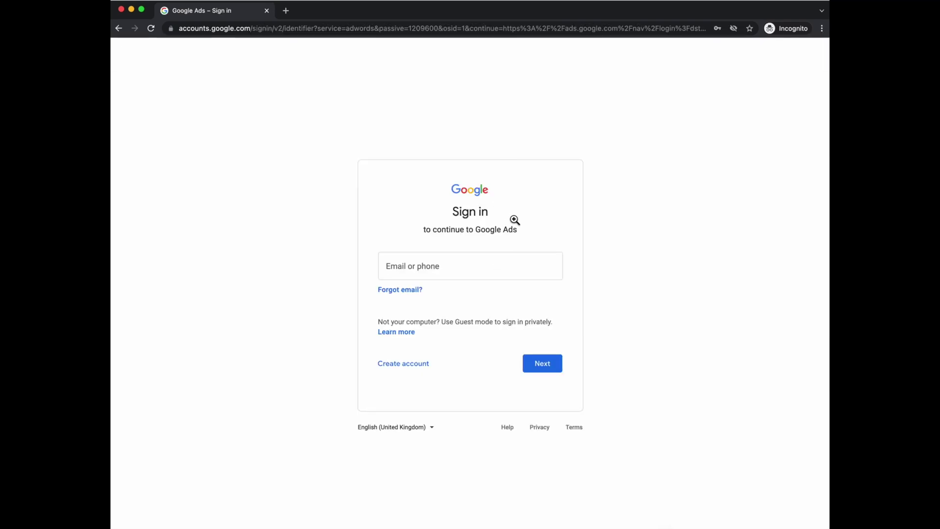
click(411, 379)
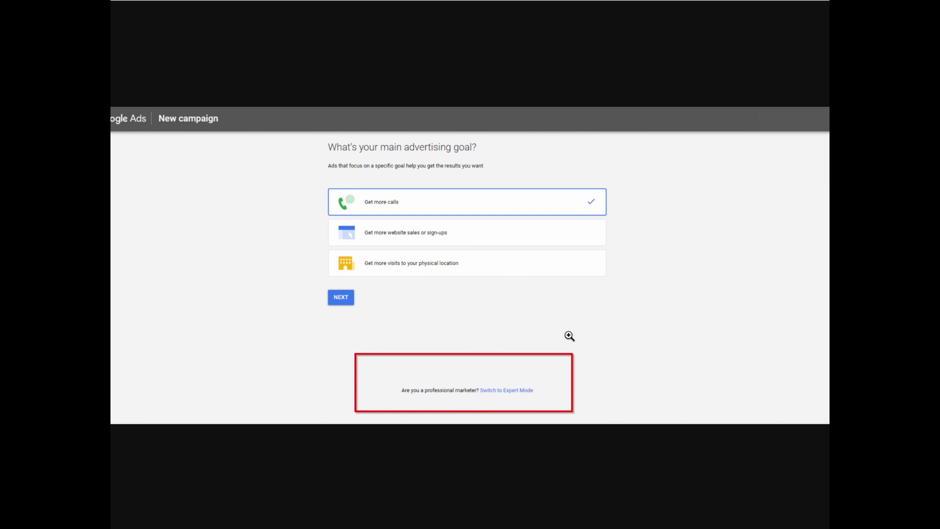
click(518, 401)
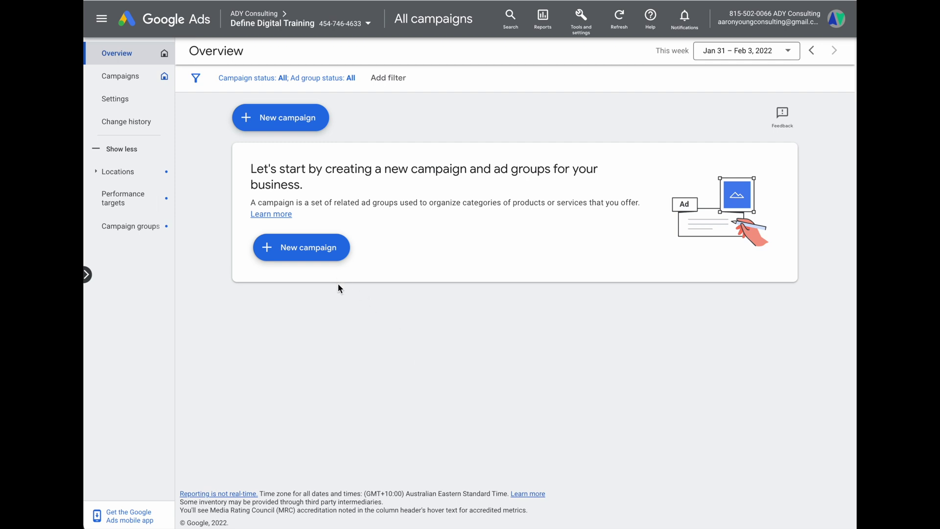
- Create a new Leads objective Search campaign named 'Local Leads Campaigns' and continue
click(317, 257)
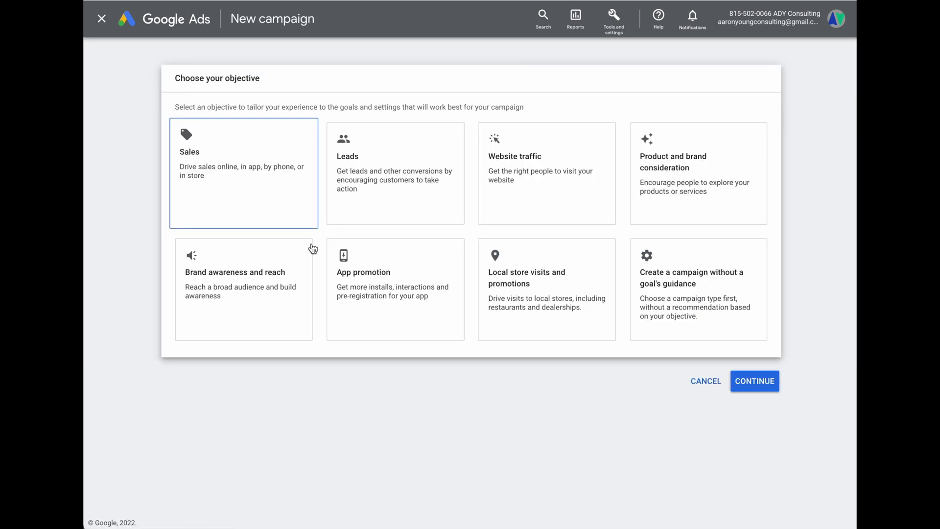
click(382, 206)
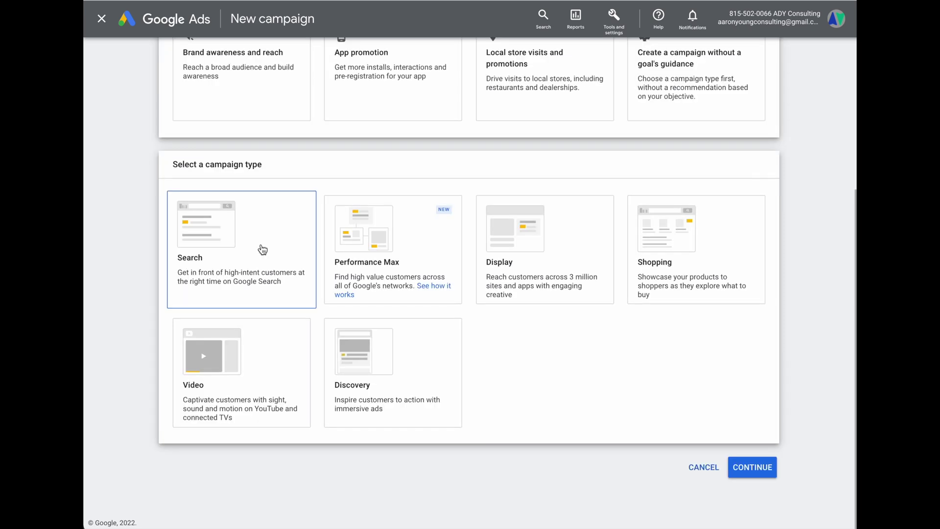
click(263, 250)
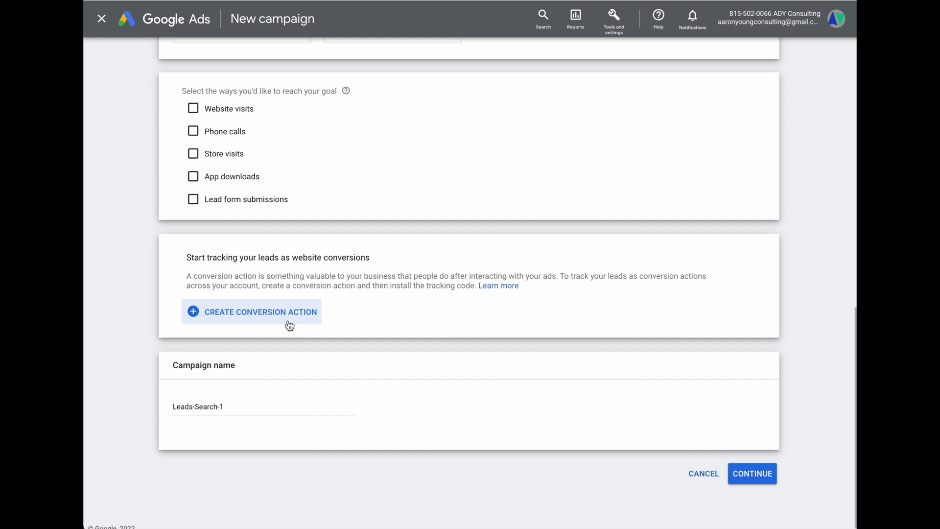
triple_click(233, 406)
text(Local Leads Campaigns)
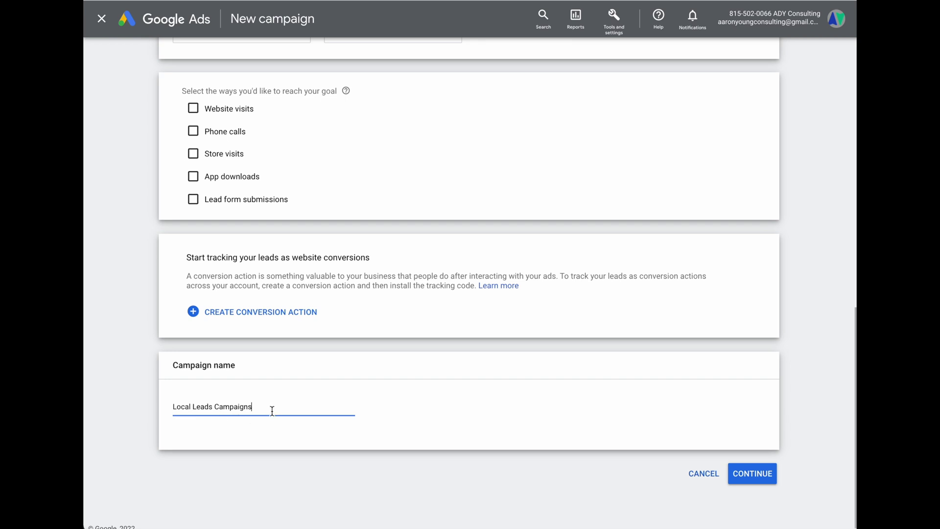
click(766, 474)
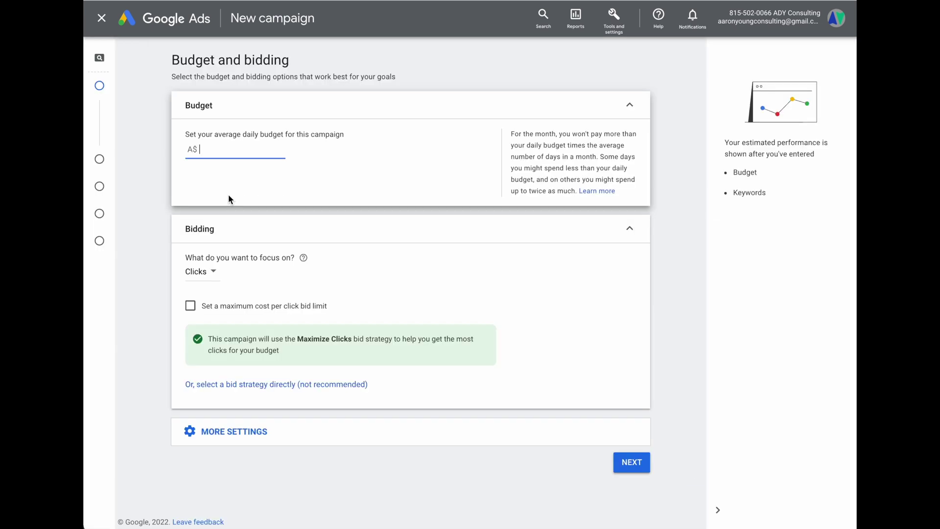
- Enter an average daily budget of A$15
click(209, 169)
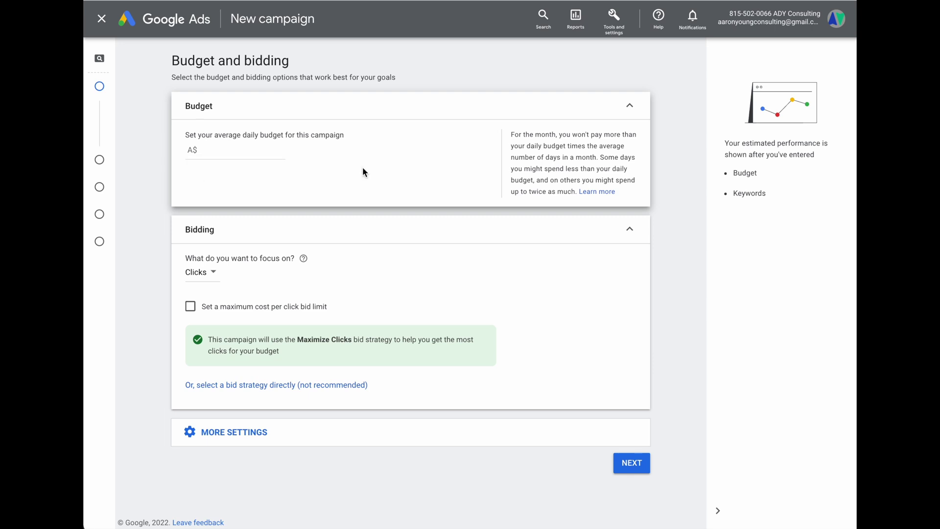
drag(504, 133, 594, 153)
click(221, 153)
text(15)
- Keep the bidding focus on Clicks and proceed to campaign settings
click(213, 278)
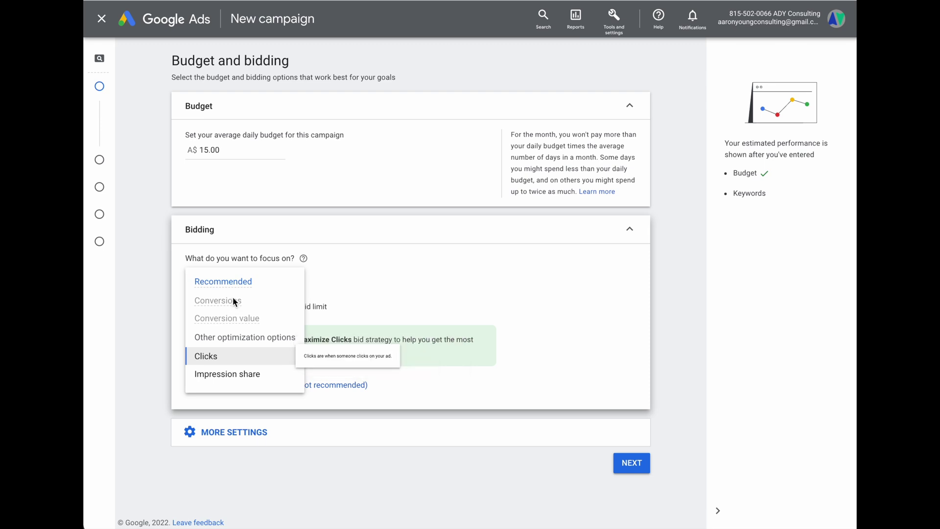
mouse_move(219, 304)
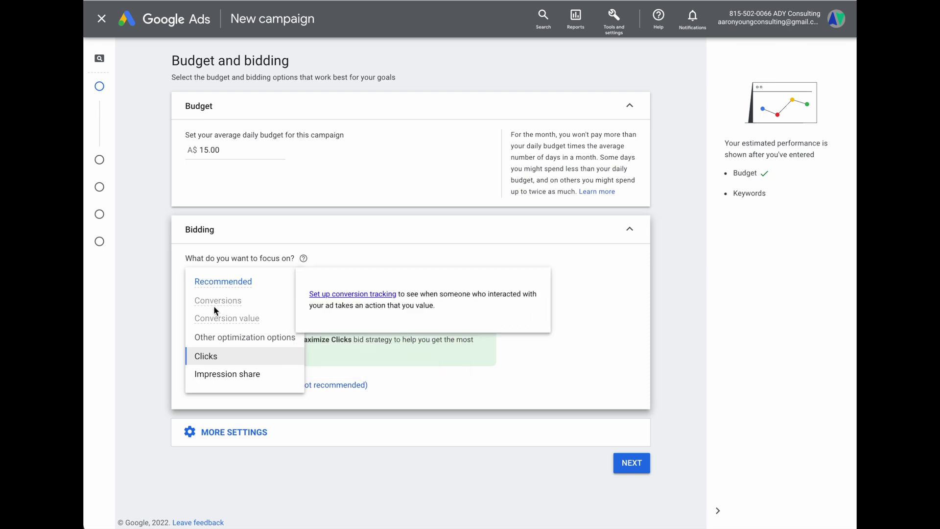
click(272, 246)
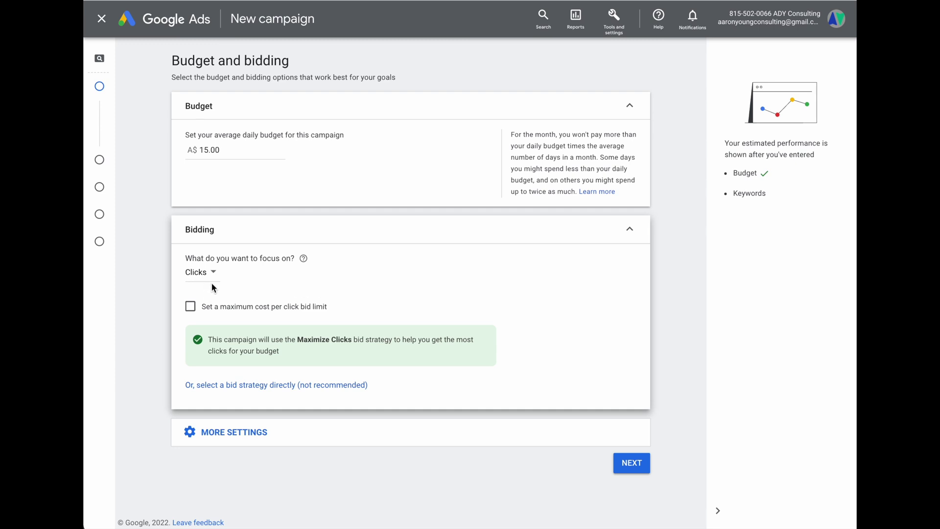
click(211, 432)
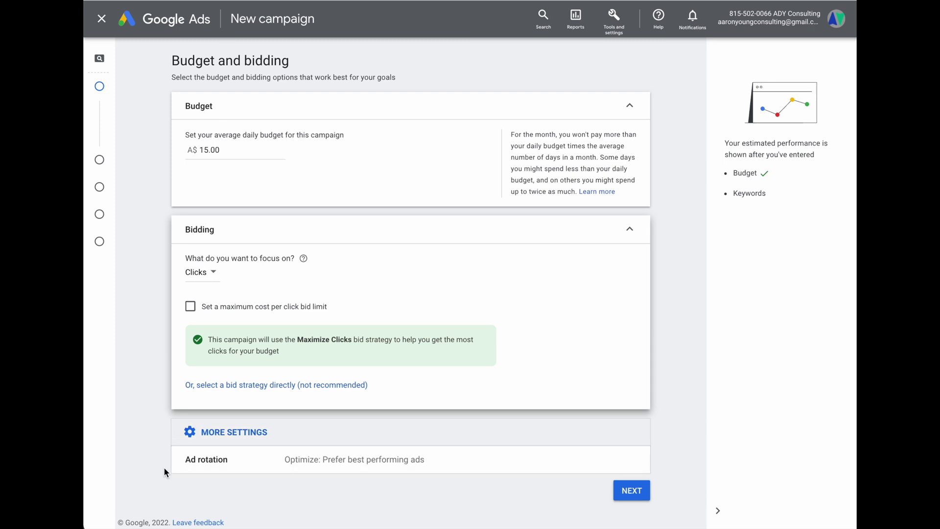
click(217, 444)
click(630, 463)
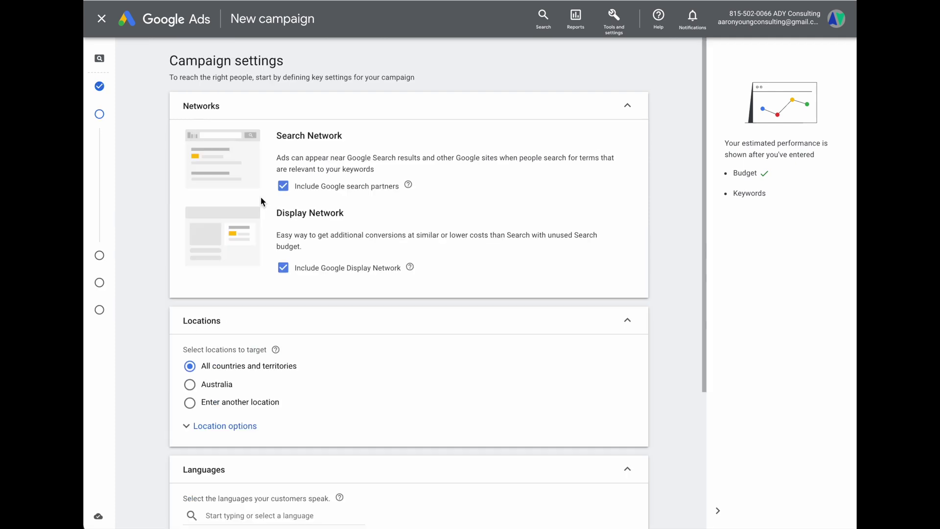
- Untick Google search partners and Google Display Network, leaving Search Network only
click(283, 185)
click(283, 278)
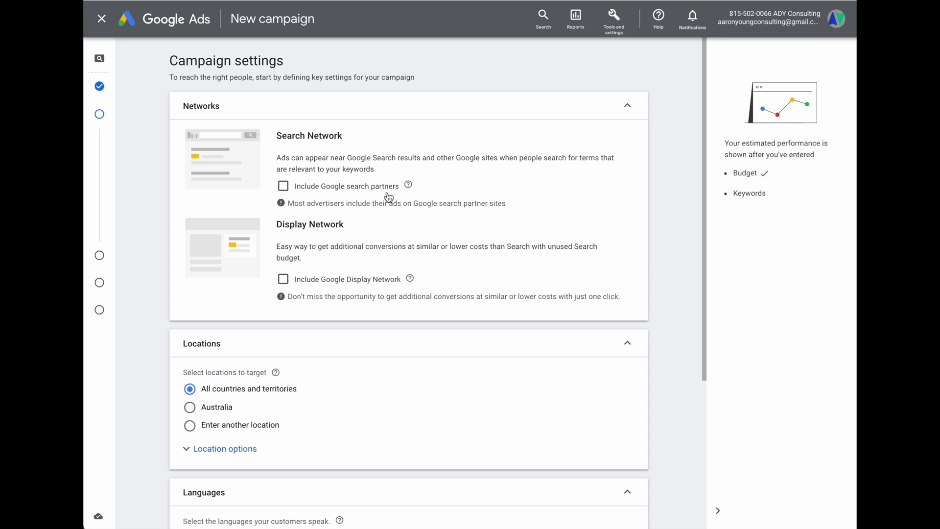
scroll(388, 197, down, 1)
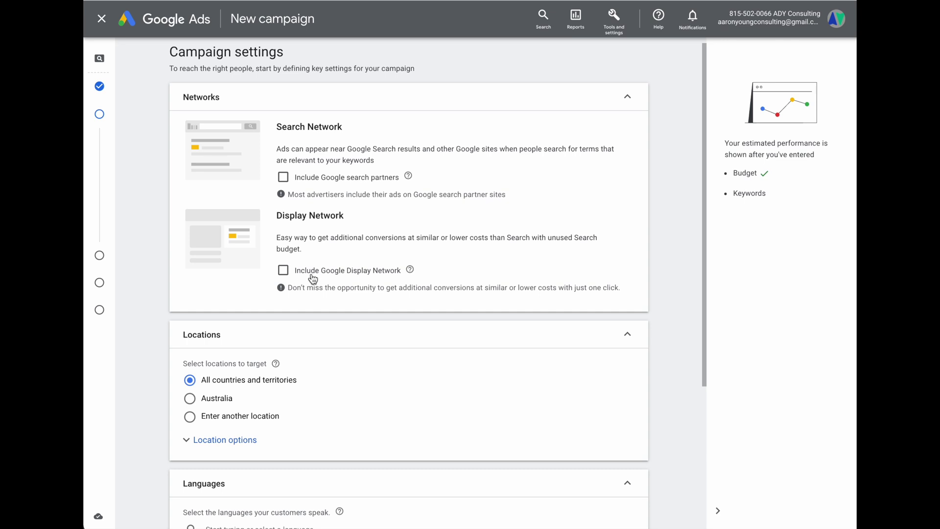
scroll(225, 296, down, 3)
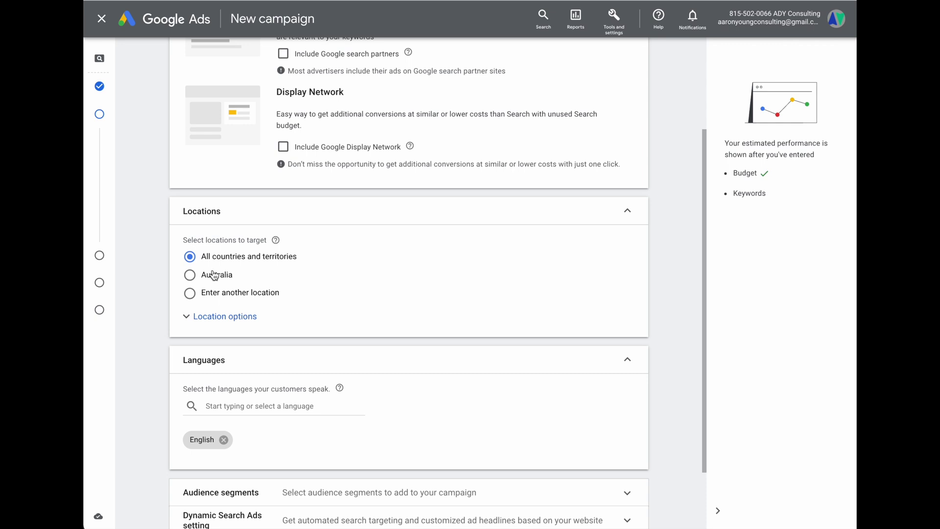
- Add postcode 4503, Queensland, Australia as the custom target location
click(216, 294)
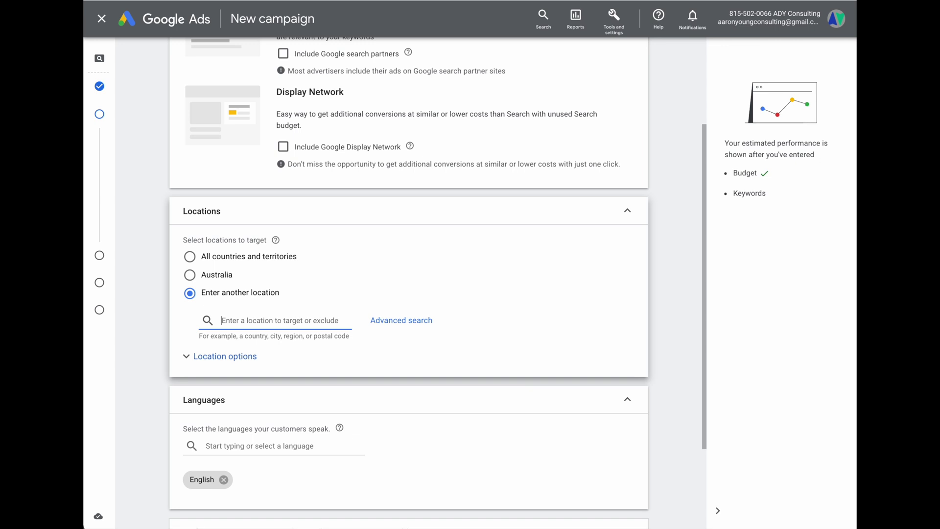
text(4503)
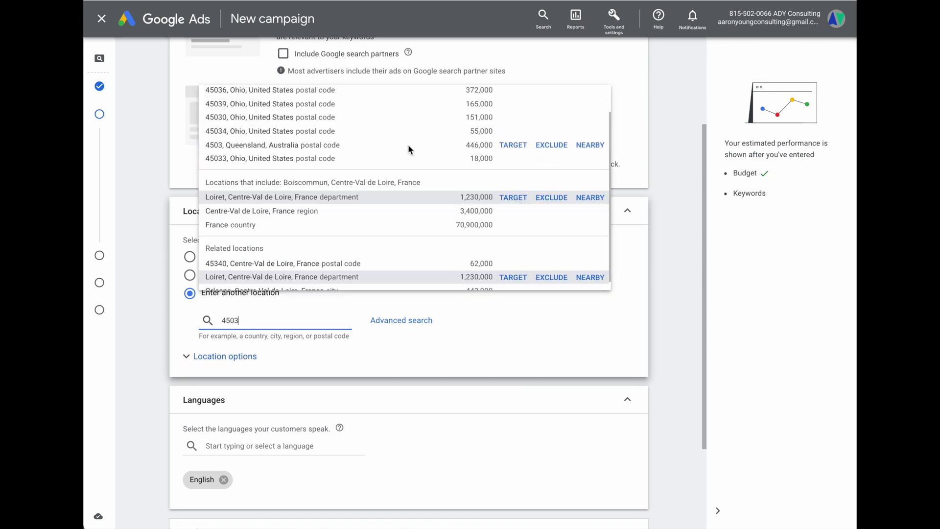
click(512, 145)
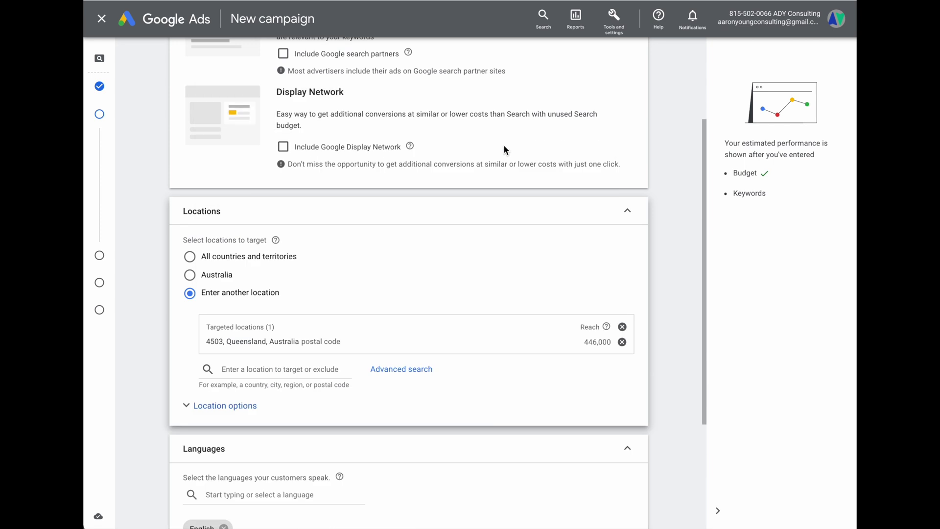
click(242, 370)
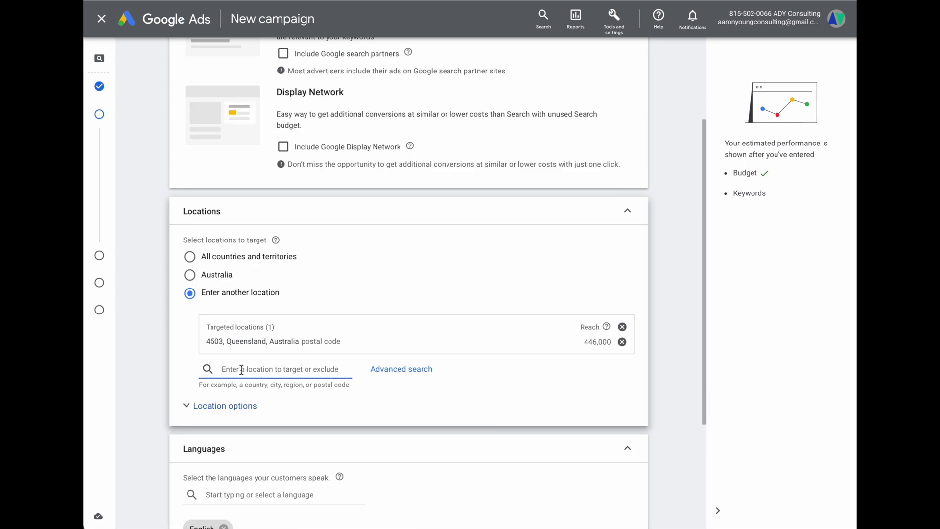
scroll(238, 367, down, 1)
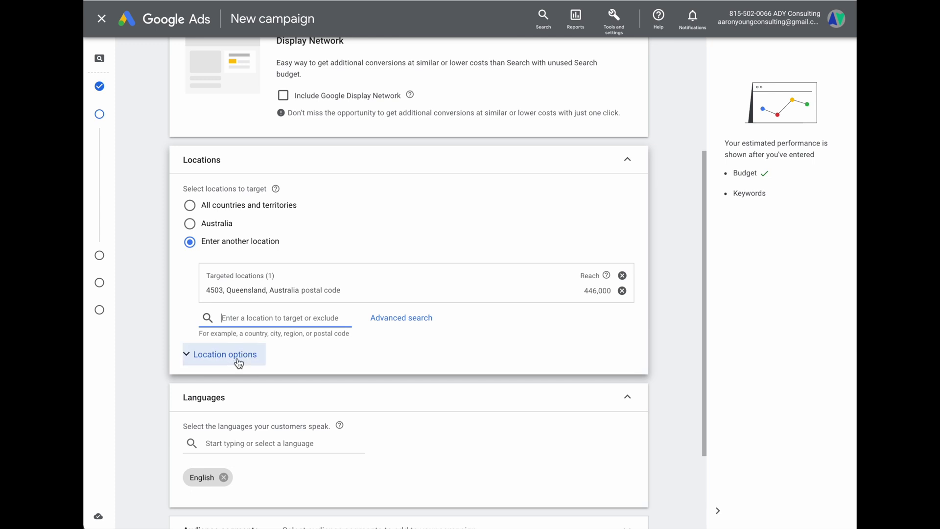
- Set location targeting to Presence: people in or regularly in the targeted locations
click(237, 357)
click(191, 416)
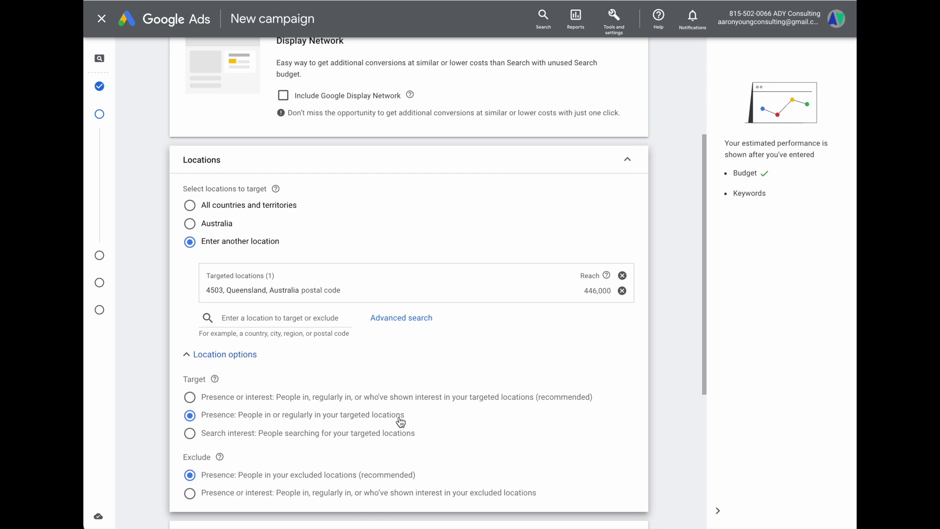
scroll(233, 338, down, 5)
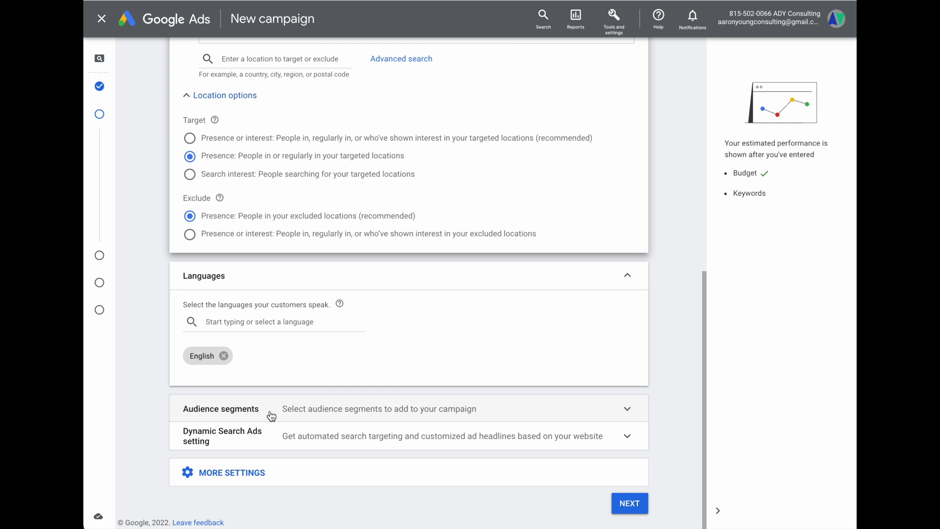
- Search audiences for 'personal training', add all 13 researching-or-planning segments, then continue
click(296, 413)
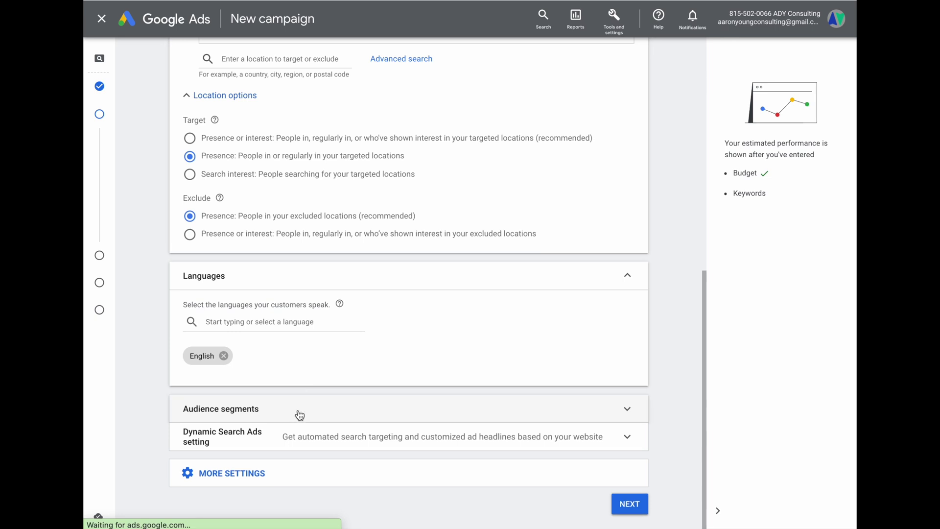
scroll(299, 431, down, 5)
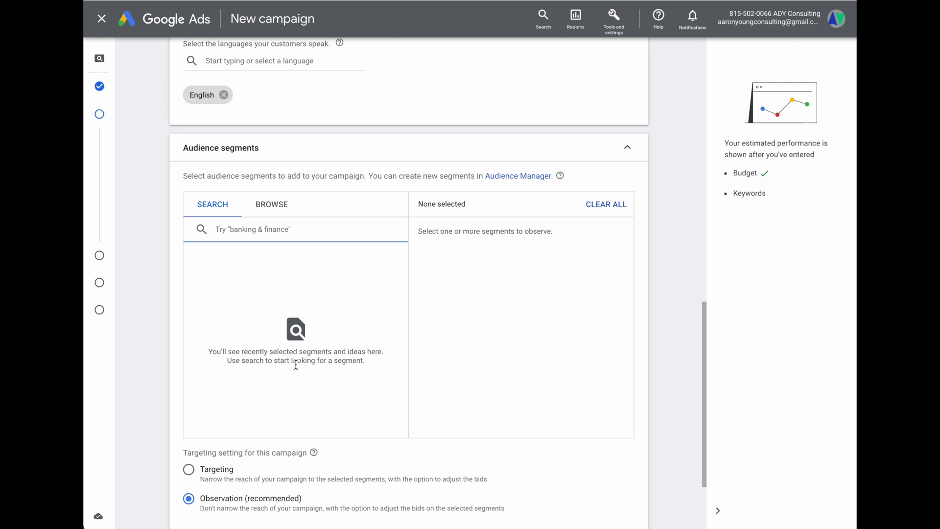
text(plumbing)
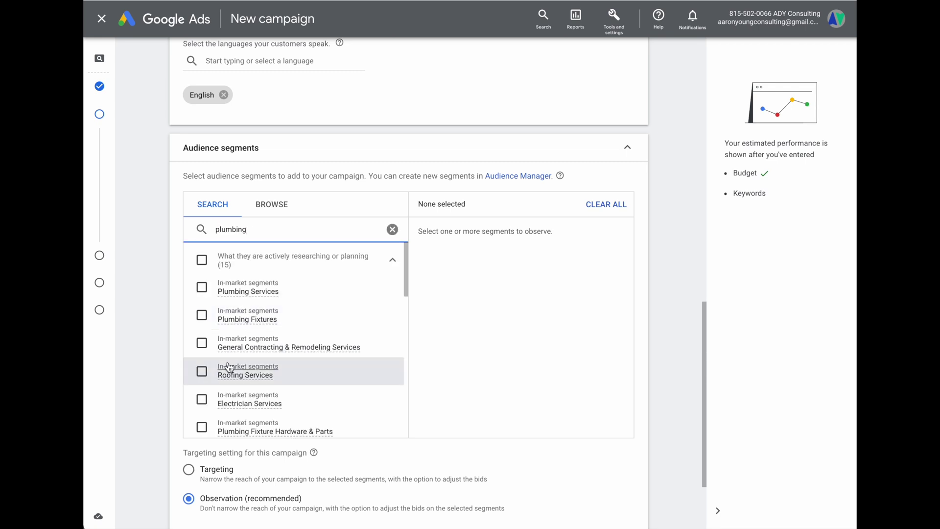
double_click(231, 239)
text(p)
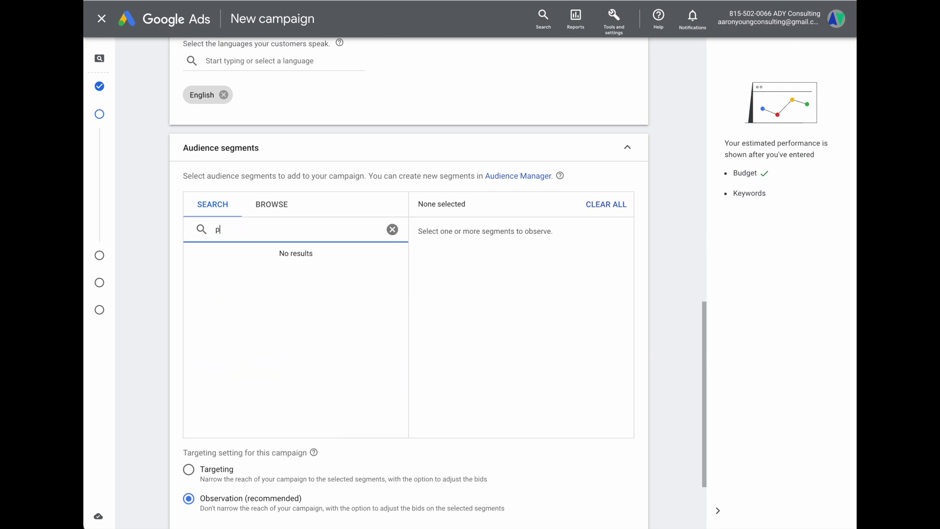
text(ersonal training)
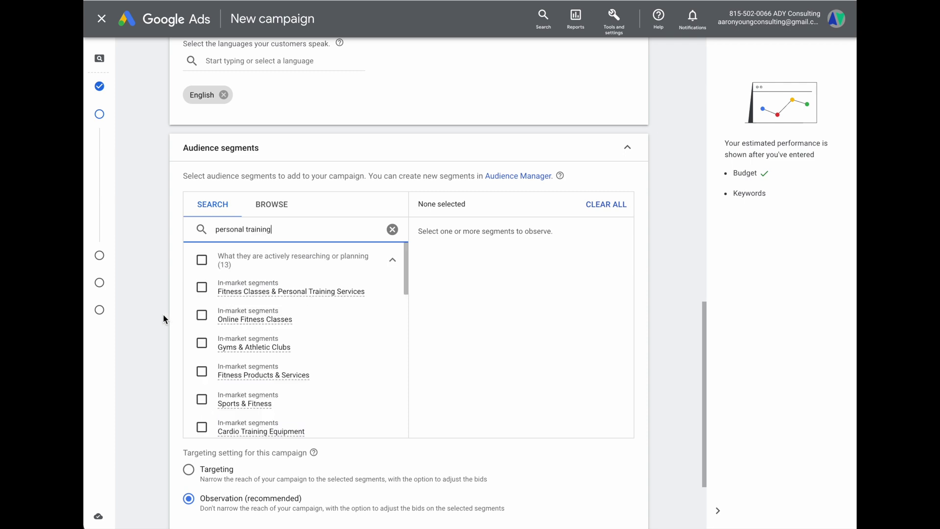
click(202, 260)
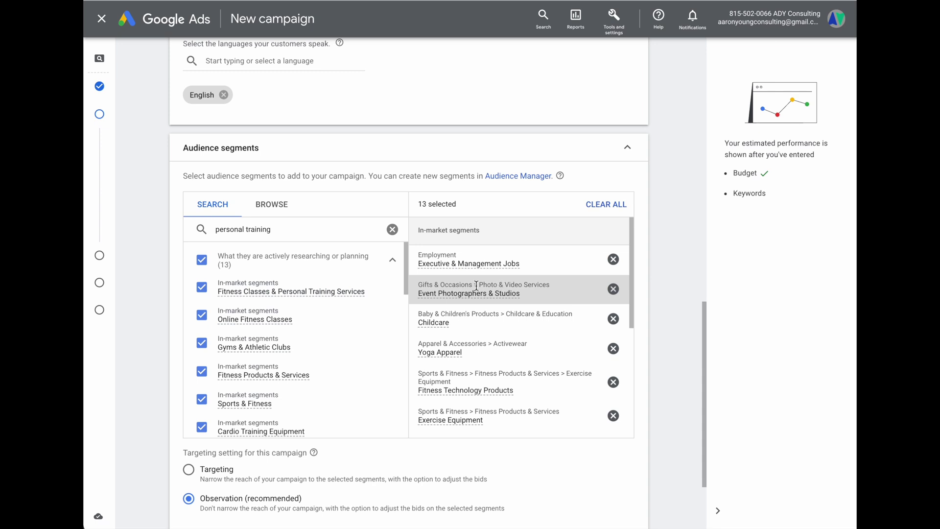
scroll(308, 354, down, 1)
scroll(309, 354, down, 2)
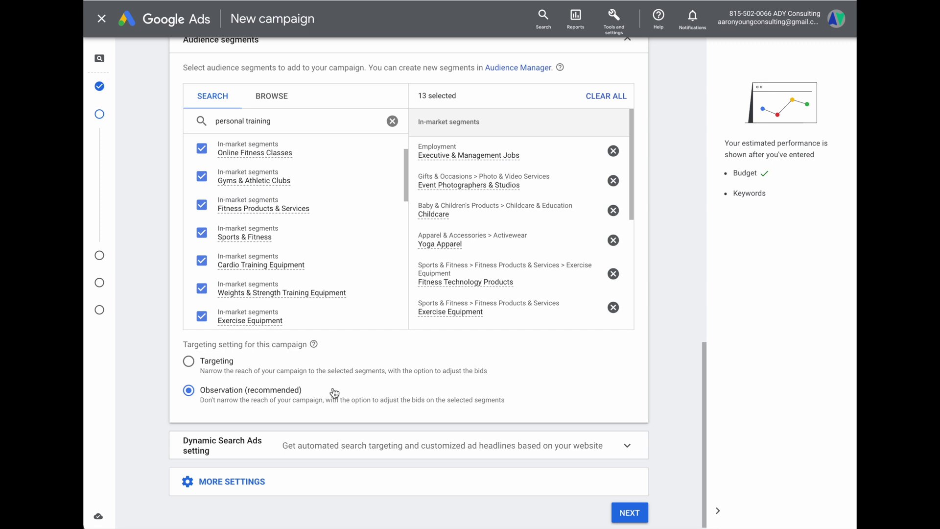
scroll(334, 393, down, 1)
click(631, 504)
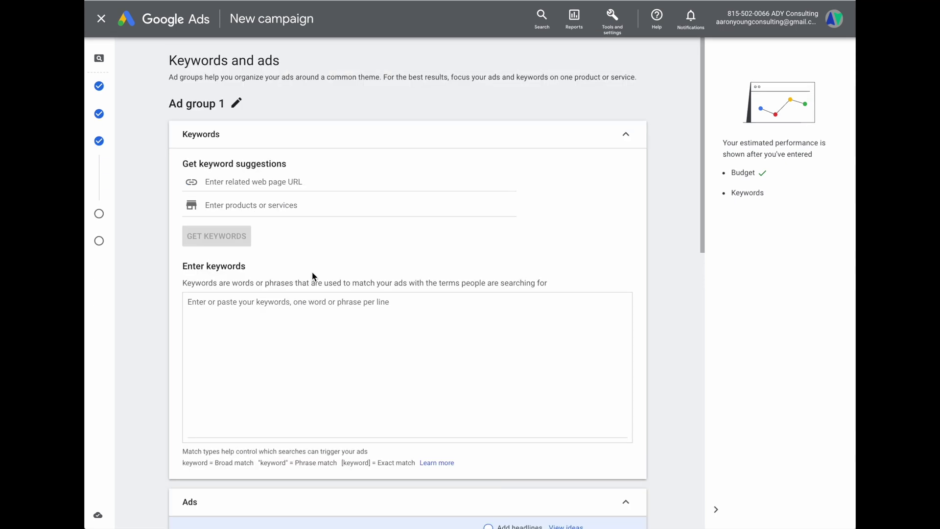
- Review the 'Local Campaign' ad group's keywords and ads, then proceed to Extensions
scroll(314, 277, down, 1)
scroll(316, 275, up, 1)
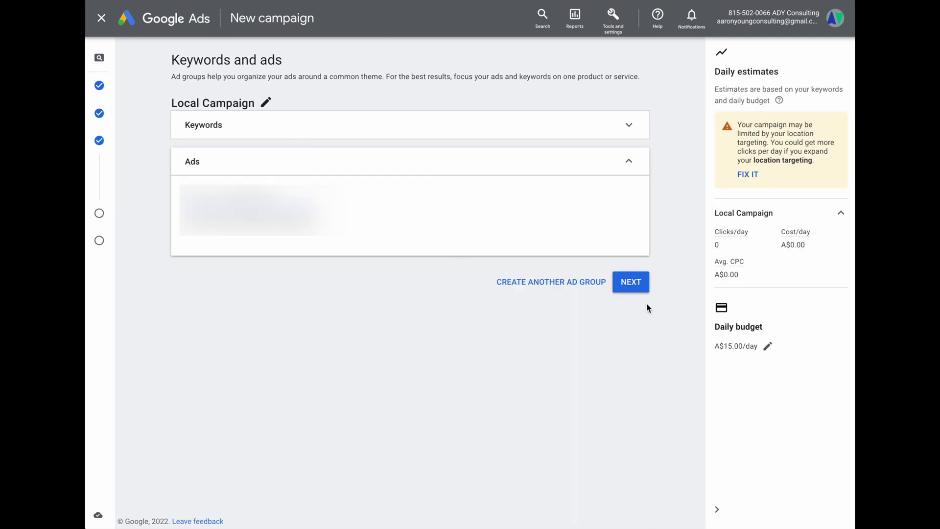
click(631, 283)
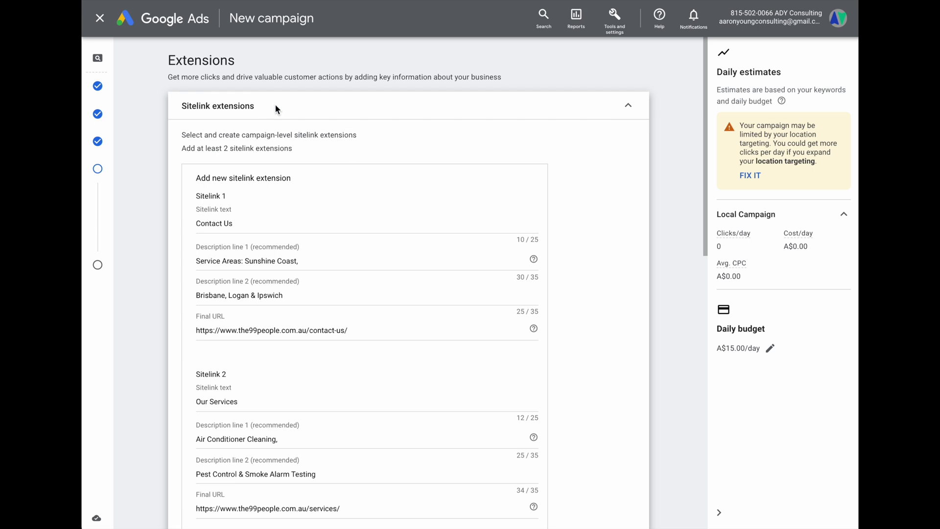
- Review the four sitelinks and switch the ad preview from Mobile to Desktop
scroll(351, 131, down, 13)
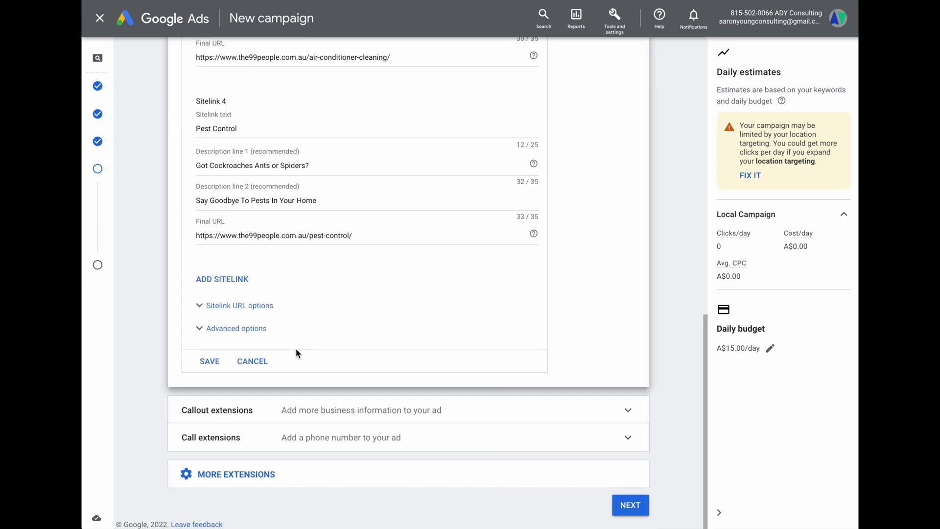
scroll(310, 164, up, 12)
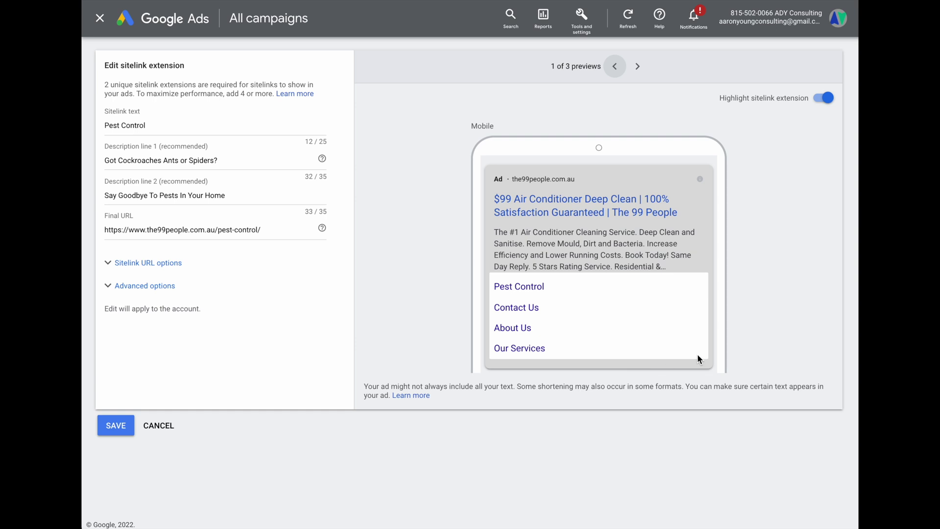
click(637, 66)
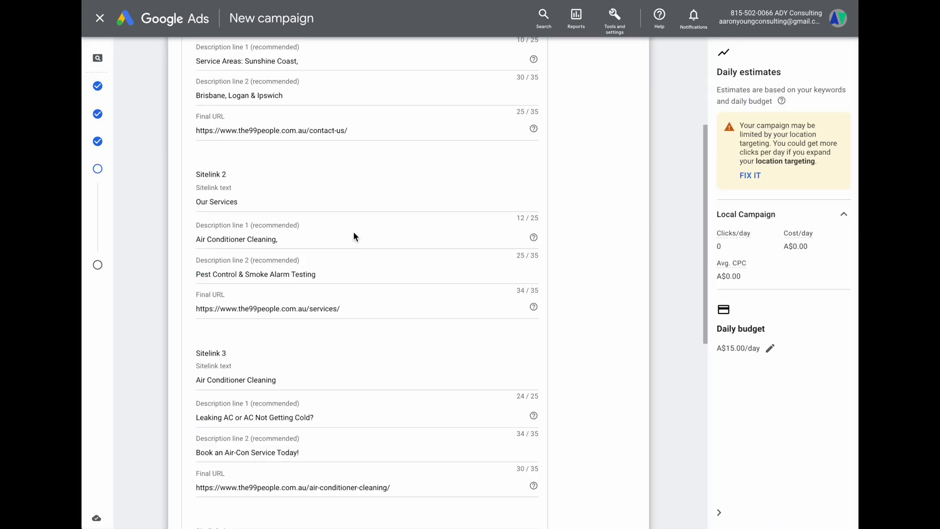
scroll(354, 231, down, 9)
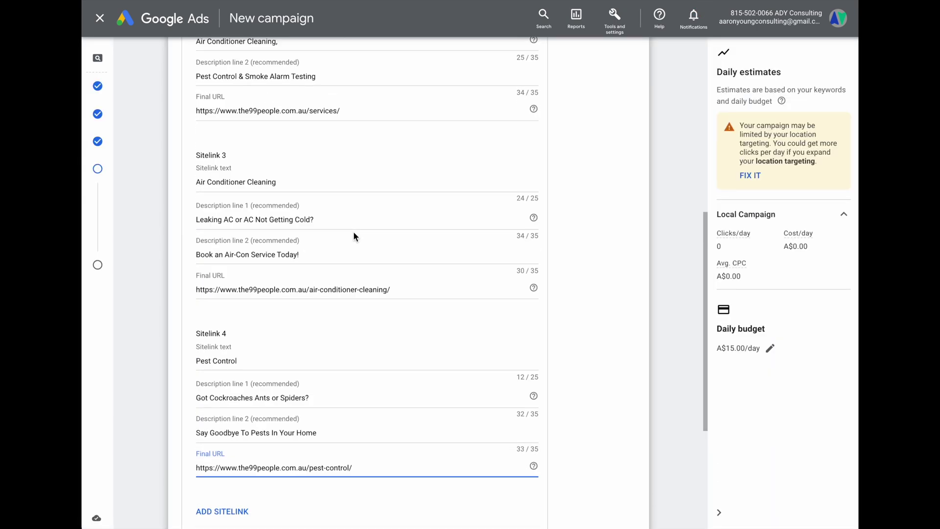
- Expand Call extensions, then open the Review your campaign summary and scroll through it
scroll(354, 232, down, 1)
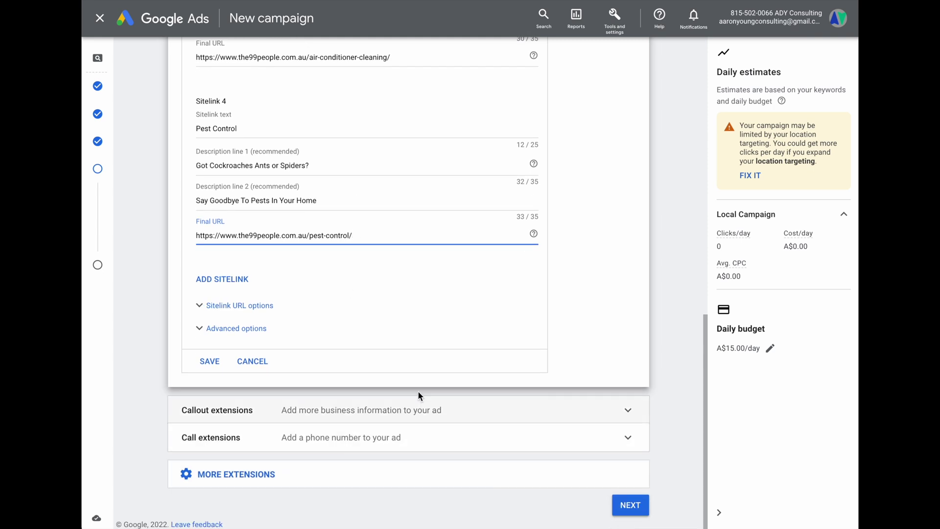
click(417, 450)
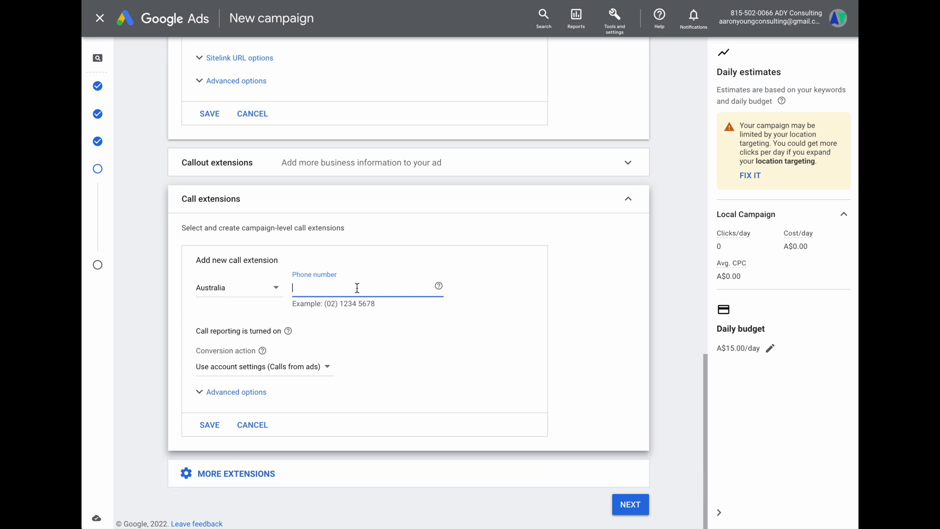
click(628, 509)
scroll(575, 468, down, 3)
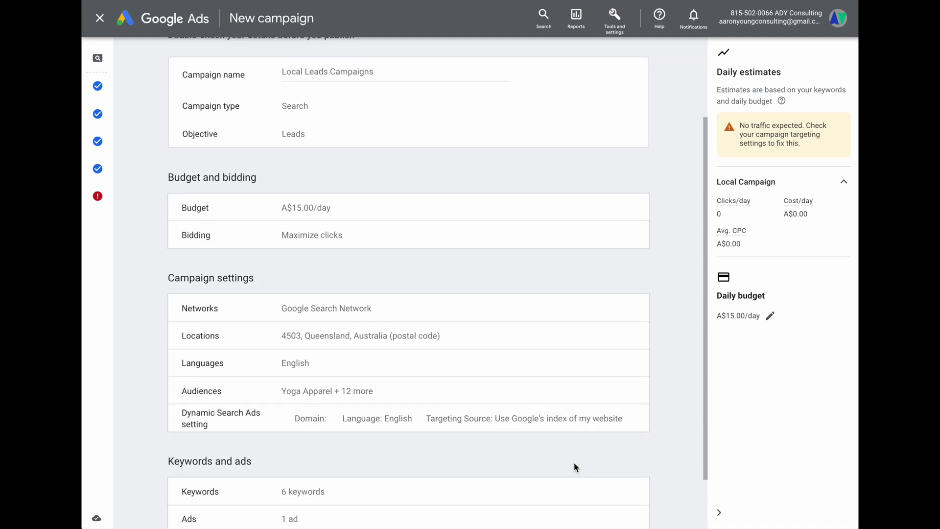